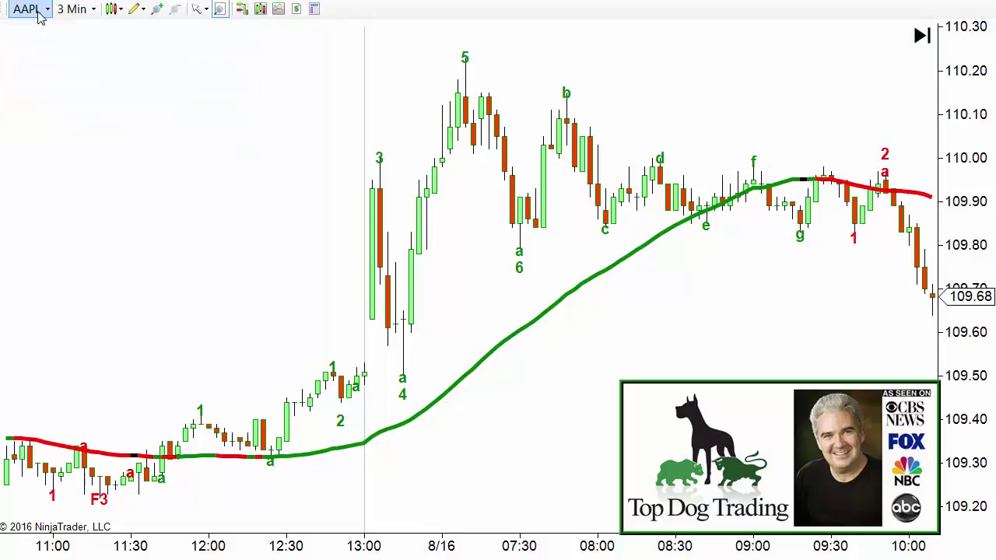
Step: Pick Andrew's Pitchfork from Drawing Tools and anchor it at the F3 low, 1 high and a low
left_click(135, 10)
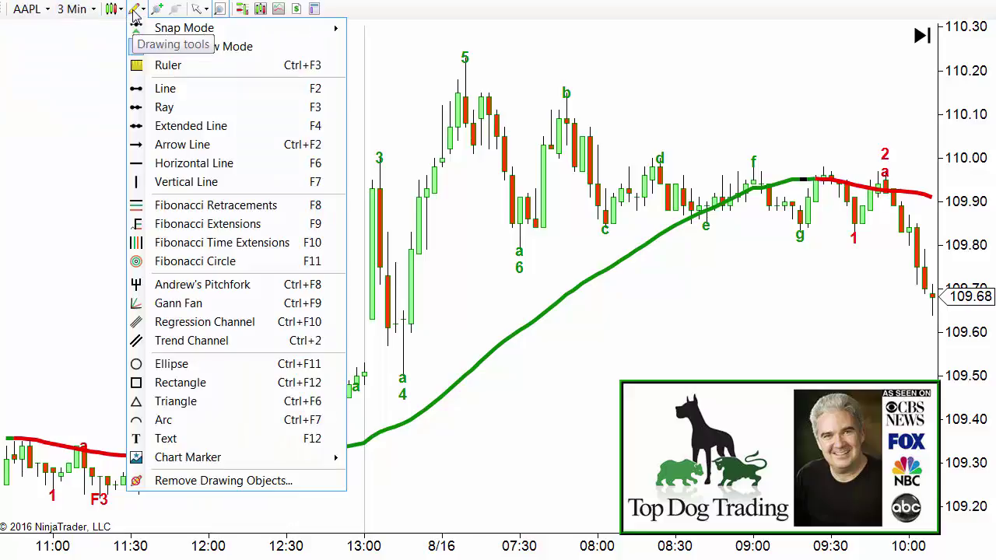
left_click(209, 285)
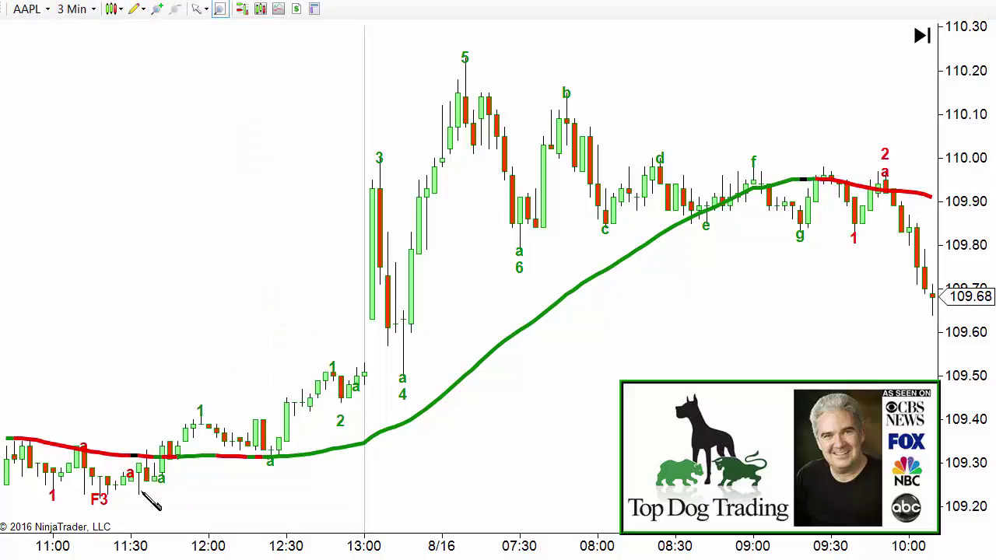
left_click(100, 495)
left_click(200, 415)
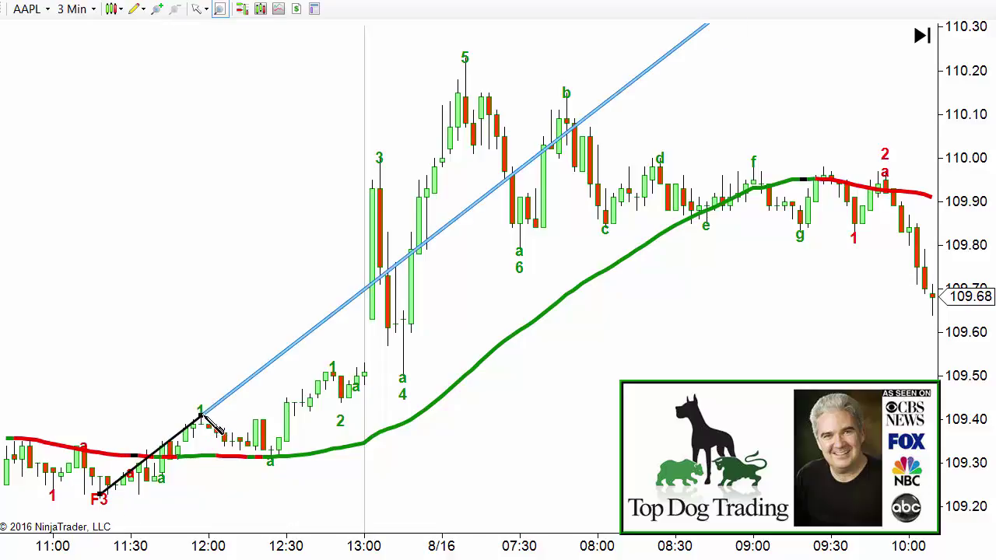
left_click(273, 454)
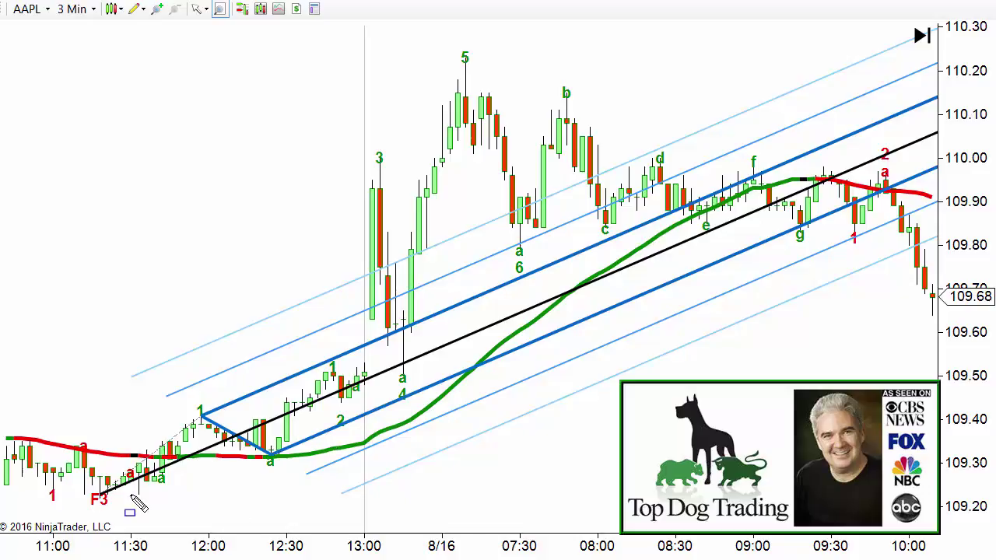
Step: Draw blue rectangles around the F3 label and around the 1 and a anchors
left_click_drag(83, 487, 118, 511)
left_click_drag(181, 400, 285, 472)
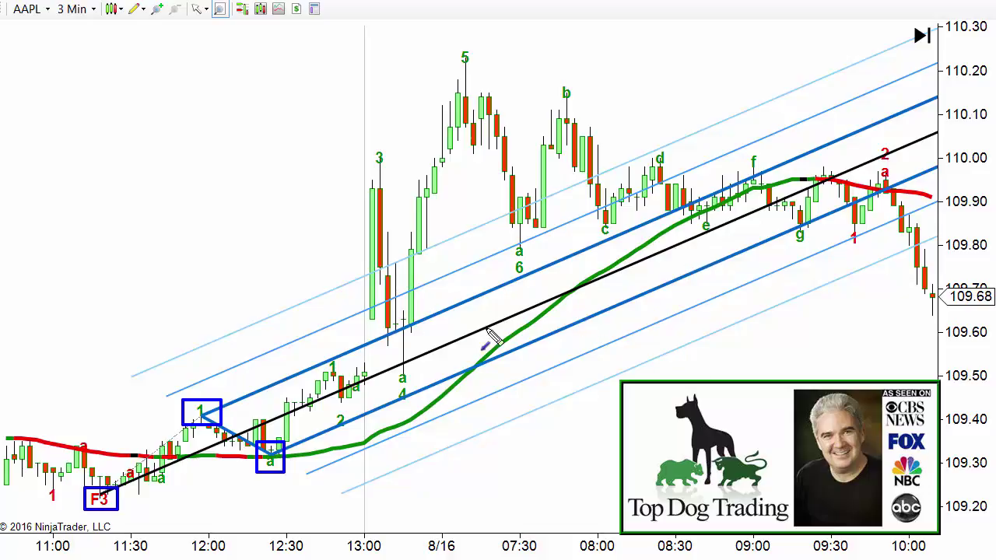
Step: Draw blue arrows along the upper and lower inner pitchfork lines toward the right edge
left_click(418, 319)
left_click(865, 130)
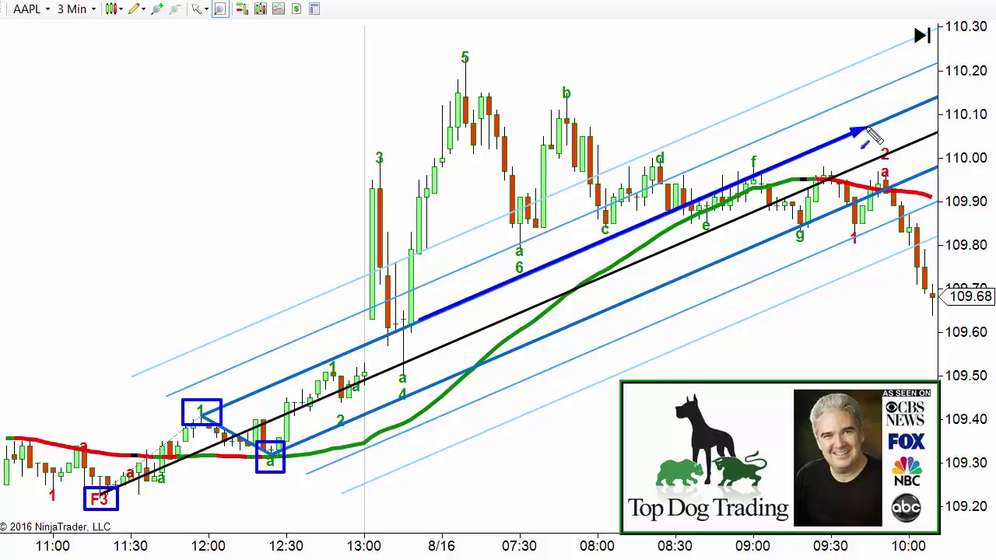
left_click(441, 382)
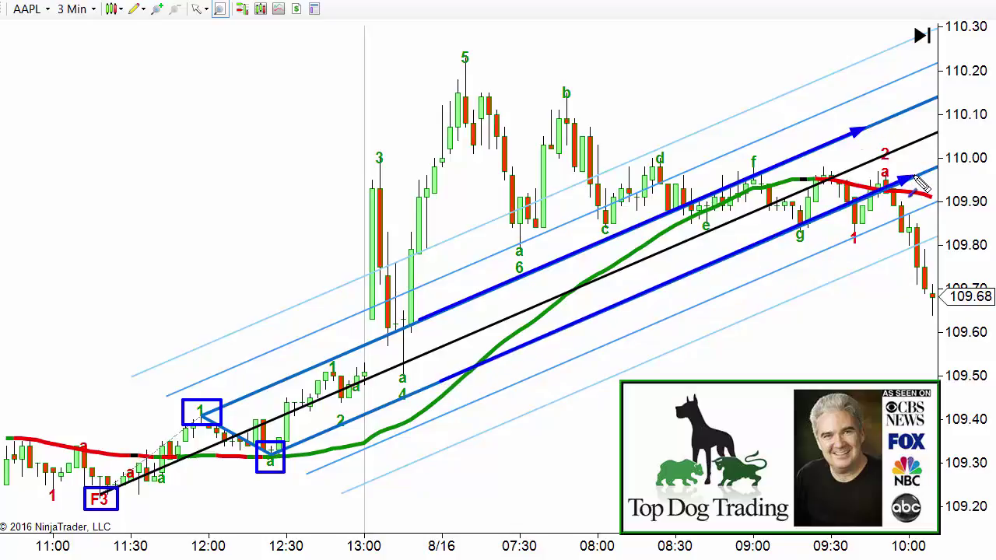
left_click(916, 179)
Step: Add three short arrows by the latest candles: down to the red line, up at the last candles, and up from the red 1 low
left_click(871, 126)
left_click(903, 180)
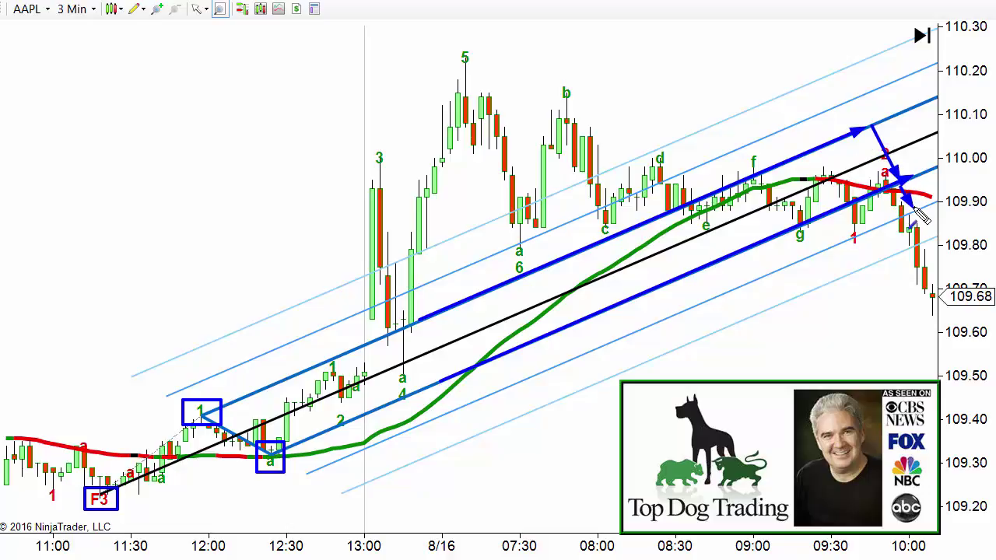
left_click(869, 308)
left_click(909, 248)
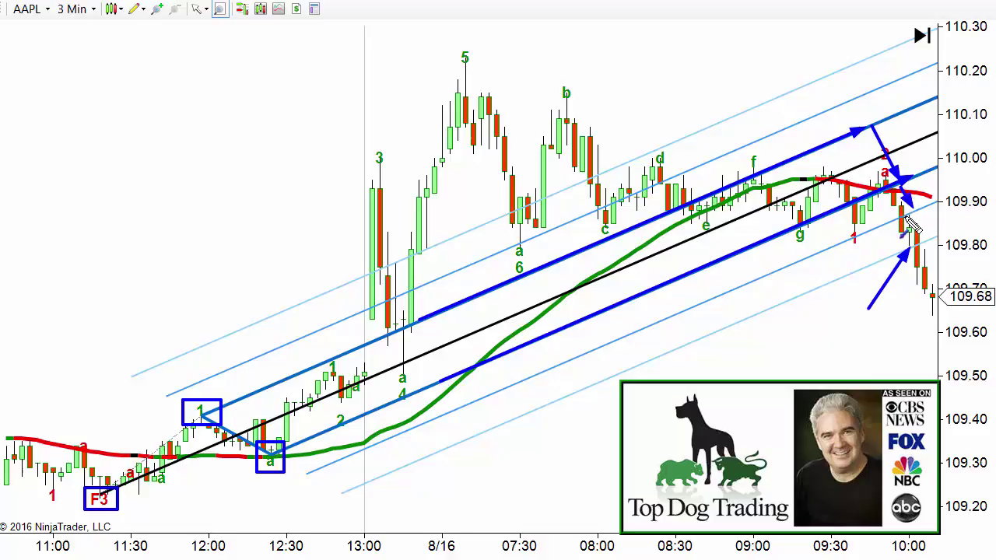
left_click(863, 231)
left_click(891, 193)
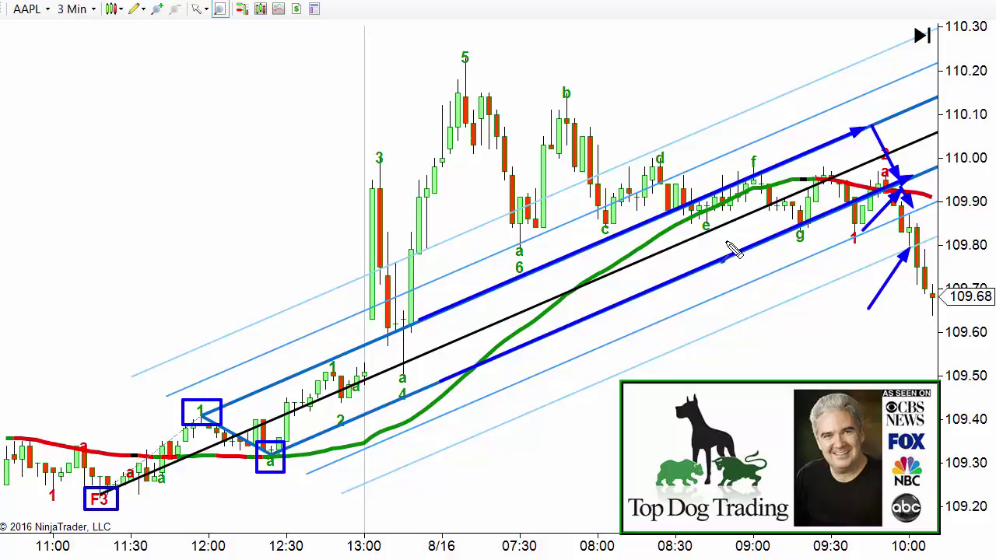
Step: Draw arrows to the tall 13:00 candle, up to the 3 and 5 peaks, and beside the lower channel
left_click(214, 339)
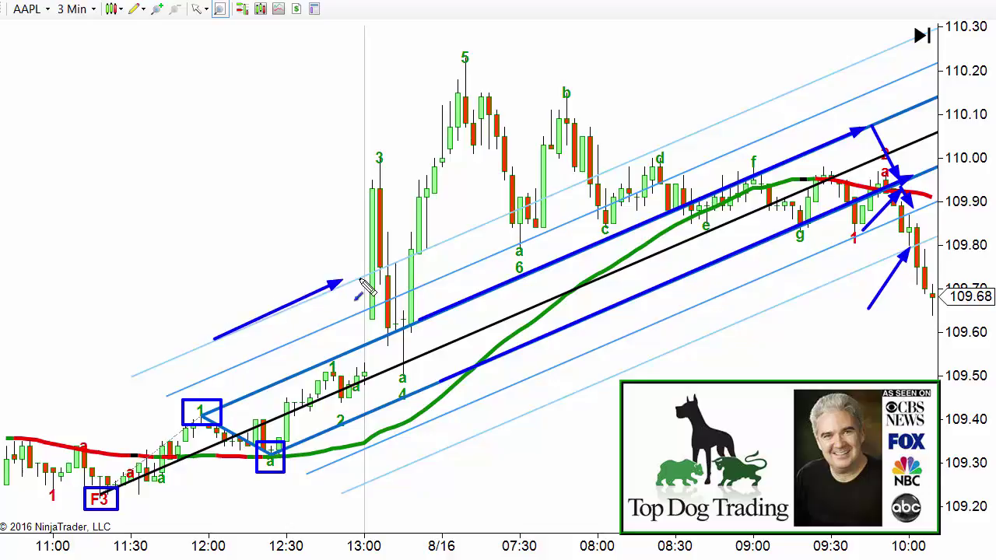
left_click(377, 274)
left_click(314, 285)
left_click(378, 162)
left_click(410, 232)
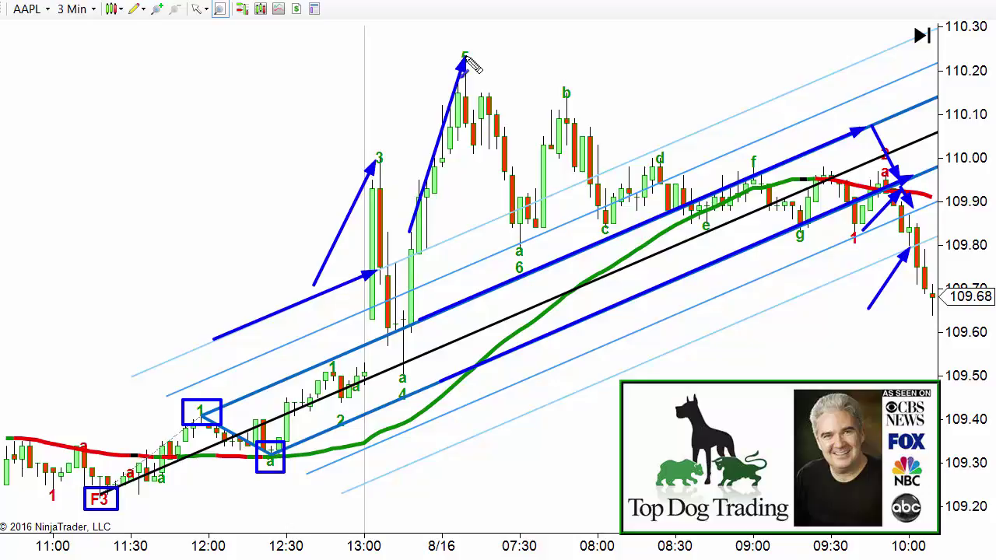
left_click(465, 58)
left_click_drag(657, 379, 699, 347)
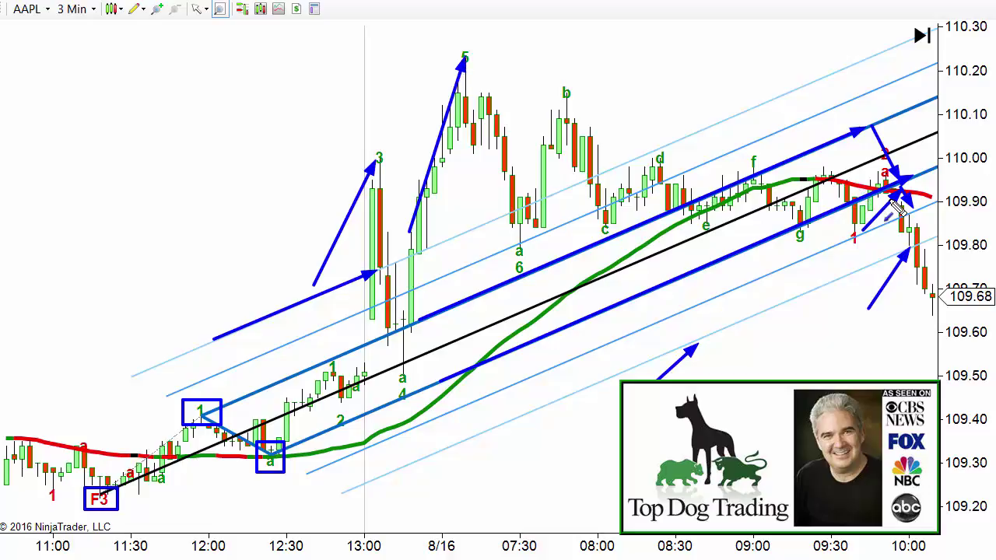
Step: Add arrows by the red line and horizontally from the 5 peak, then box the 3 and 5 peaks
left_click(931, 186)
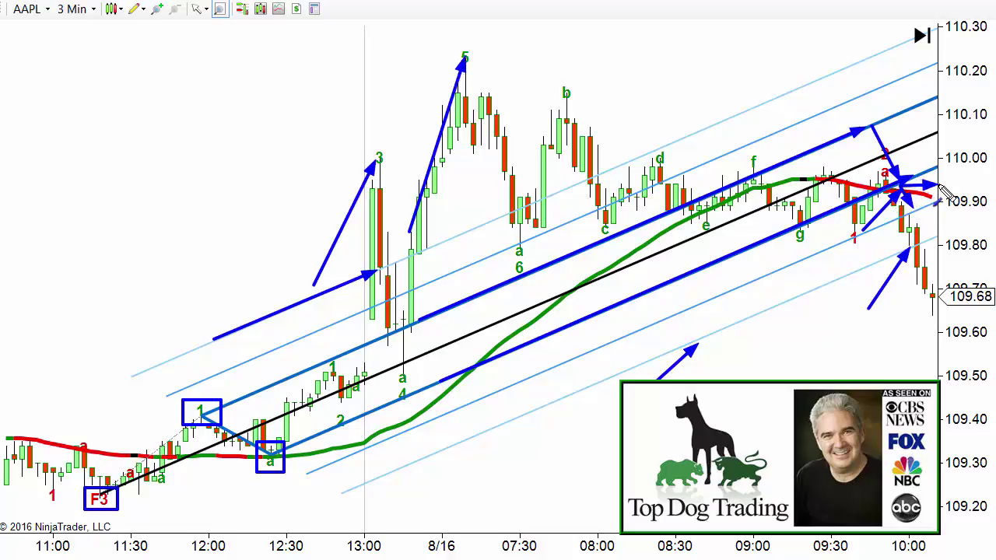
left_click_drag(523, 69, 943, 67)
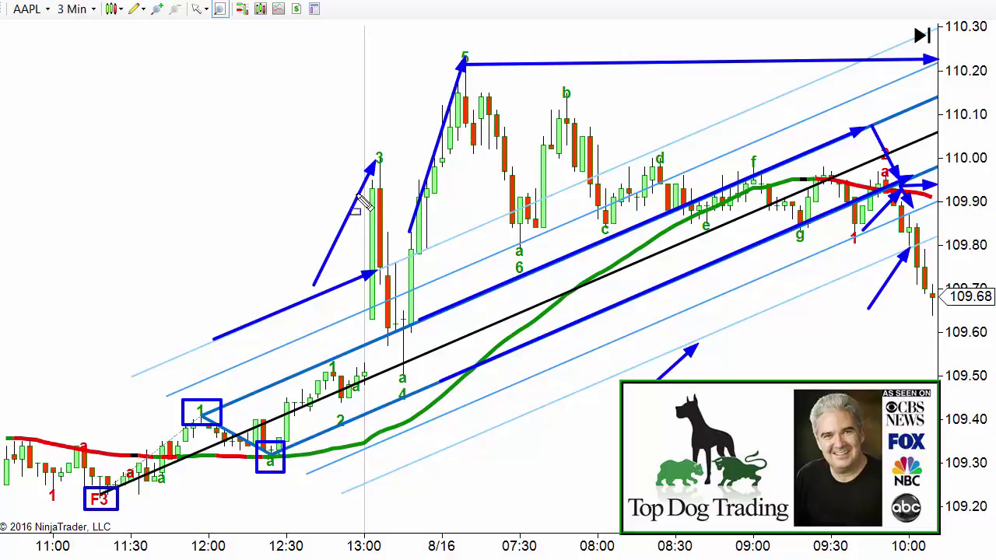
left_click_drag(361, 145, 423, 200)
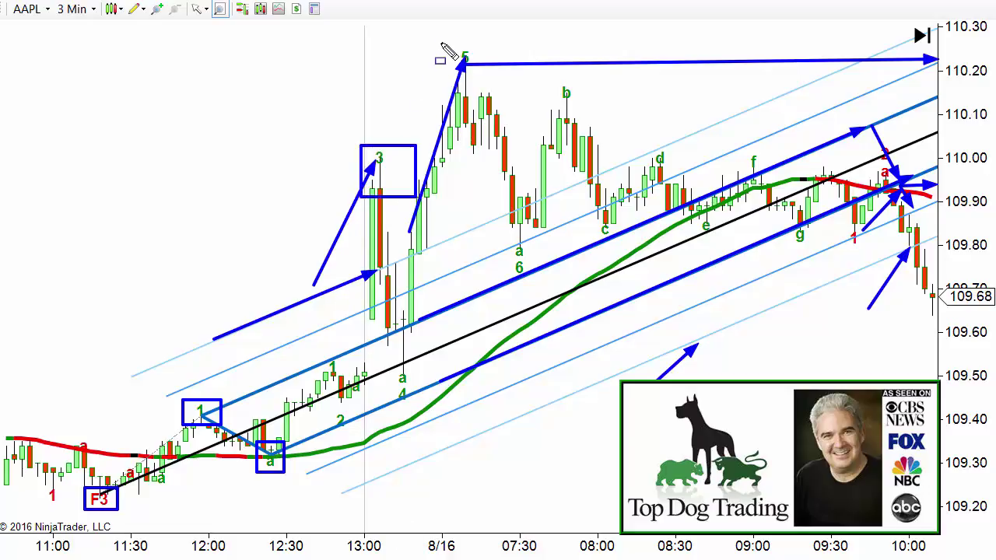
left_click_drag(440, 42, 485, 76)
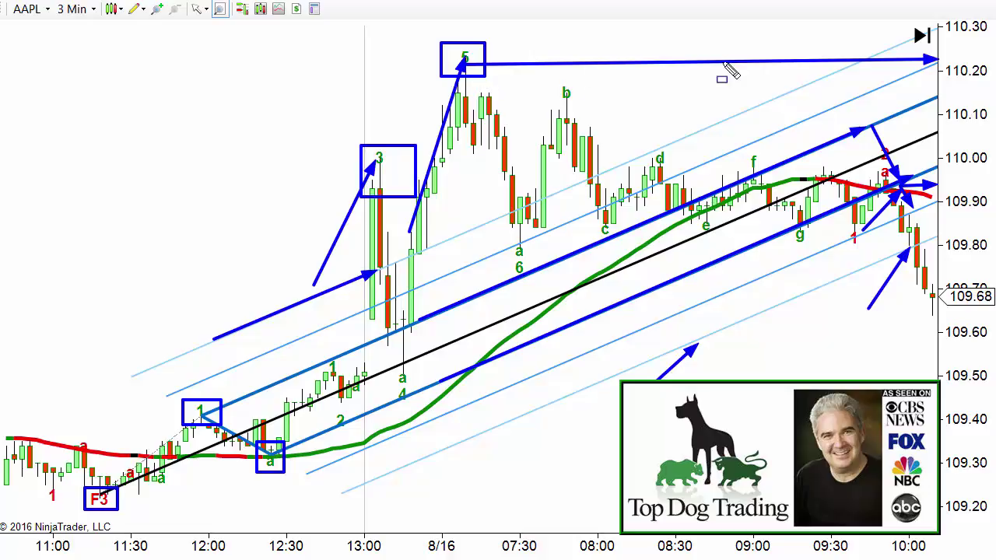
left_click(912, 199)
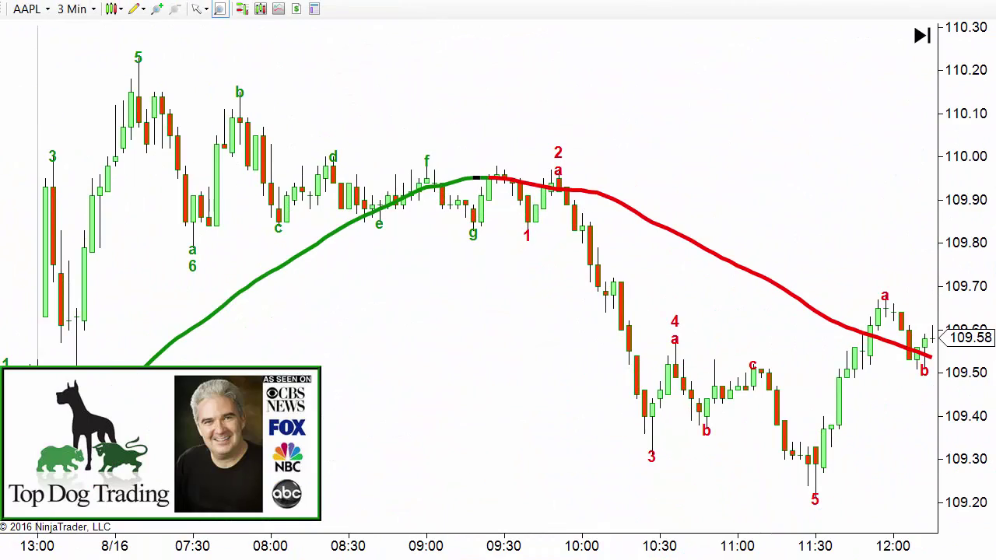
Step: Choose Andrew's Pitchfork again and anchor it at the 5 peak, 6 low and b high
left_click(134, 9)
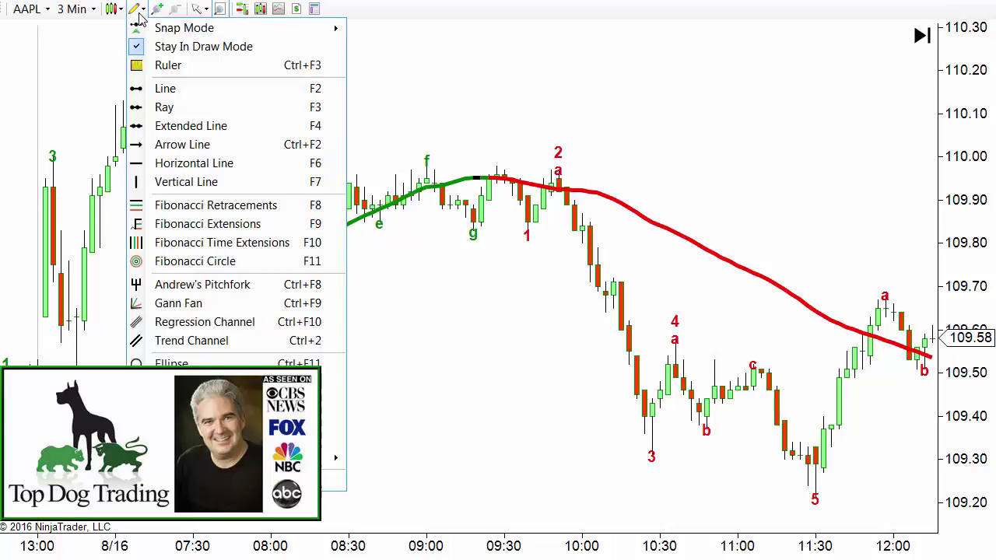
left_click(191, 285)
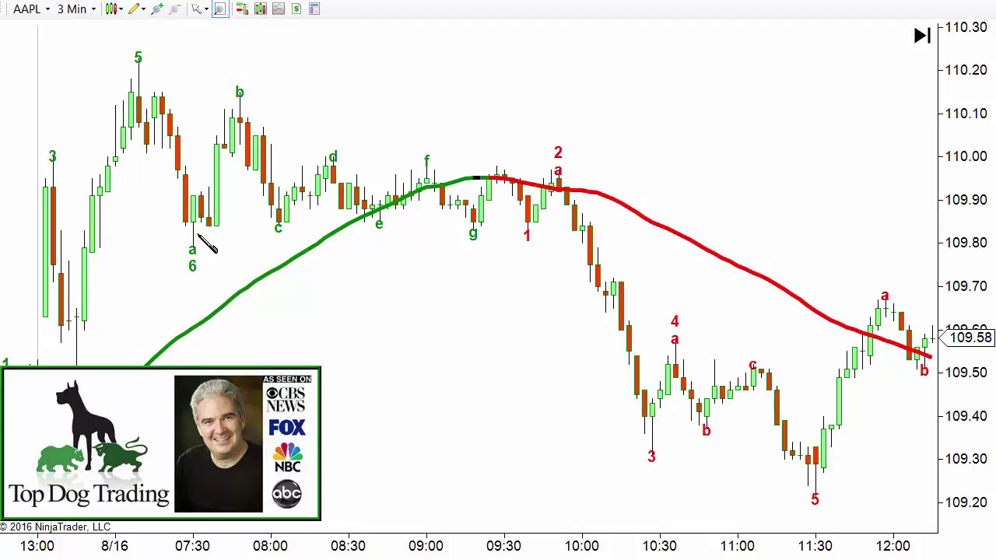
left_click(140, 60)
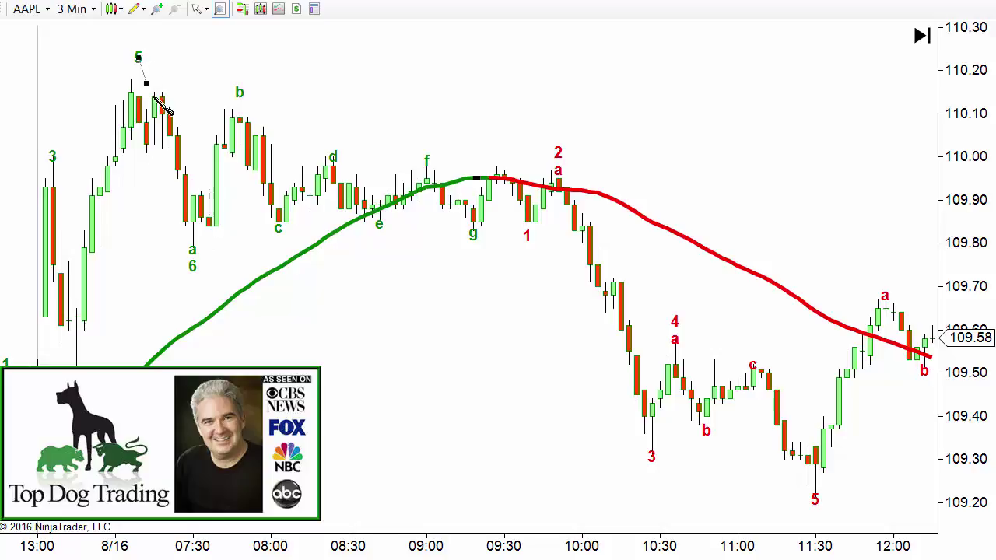
left_click(193, 233)
left_click(239, 94)
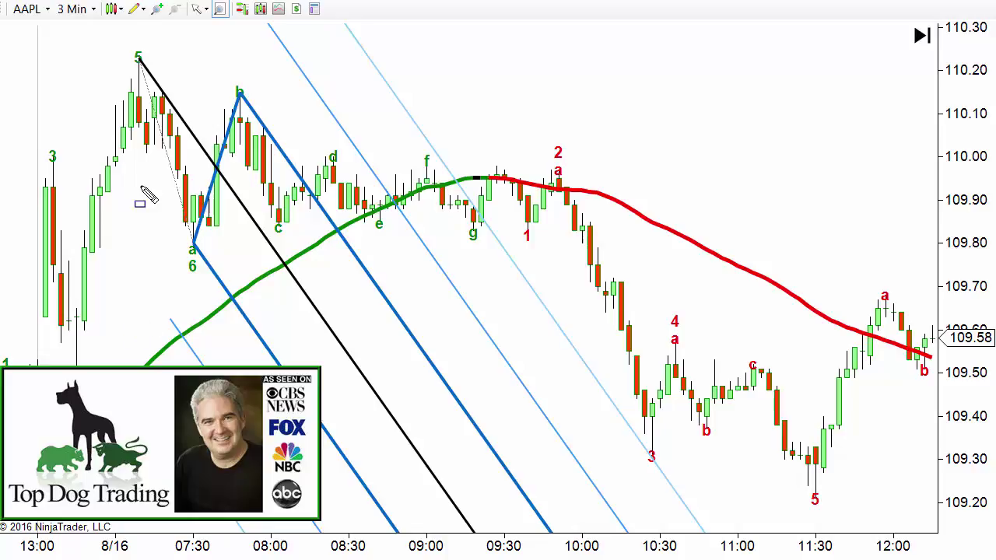
Step: Draw blue rectangles around the 5 peak, the a 6 low and the b high
left_click(157, 79)
left_click(173, 233)
left_click(222, 265)
left_click(219, 76)
left_click(256, 109)
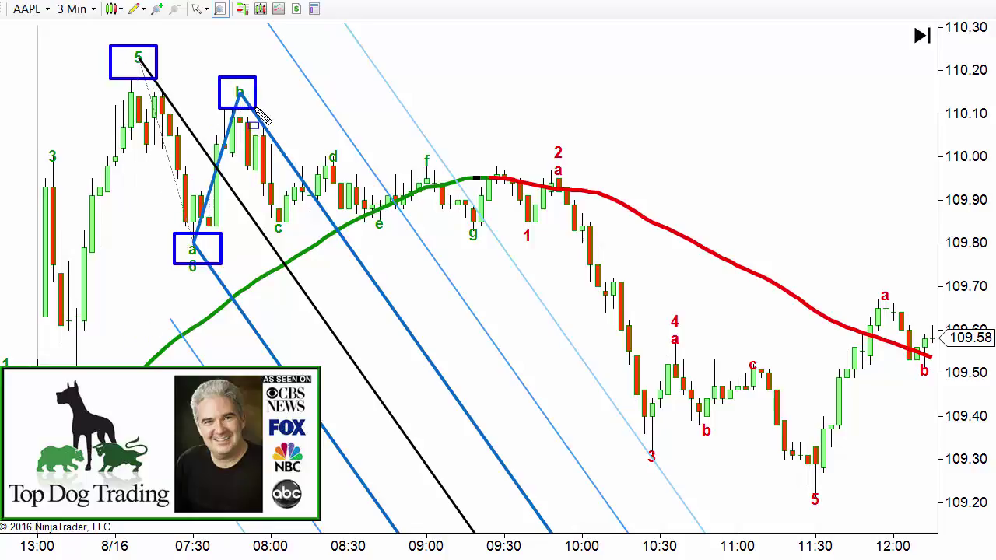